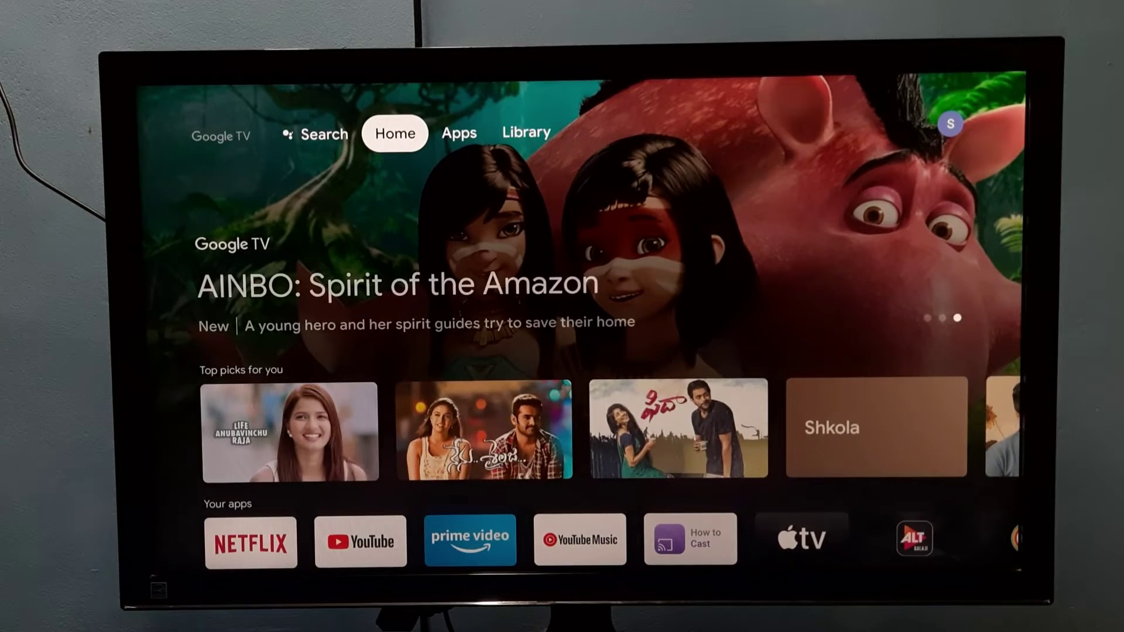
From the Library page, open Settings via the profile panel and move down to System.
{"action": "key", "text": "Right"}
{"action": "key", "text": "Right"}
{"action": "key", "text": "Right"}
{"action": "key", "text": "Return"}
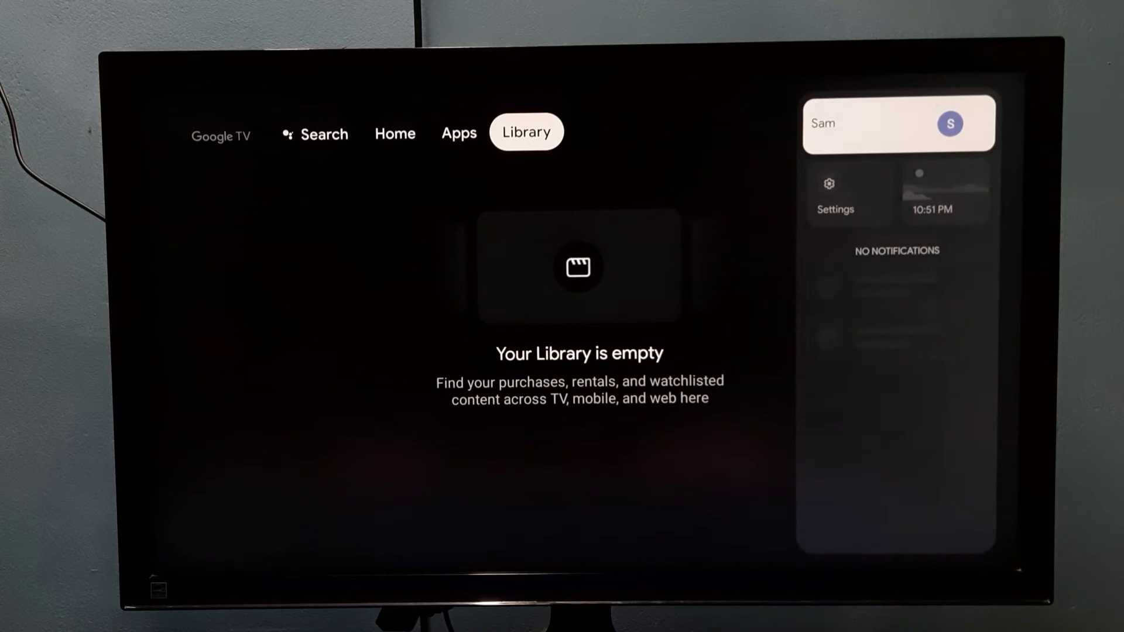
{"action": "key", "text": "Down"}
{"action": "key", "text": "Return"}
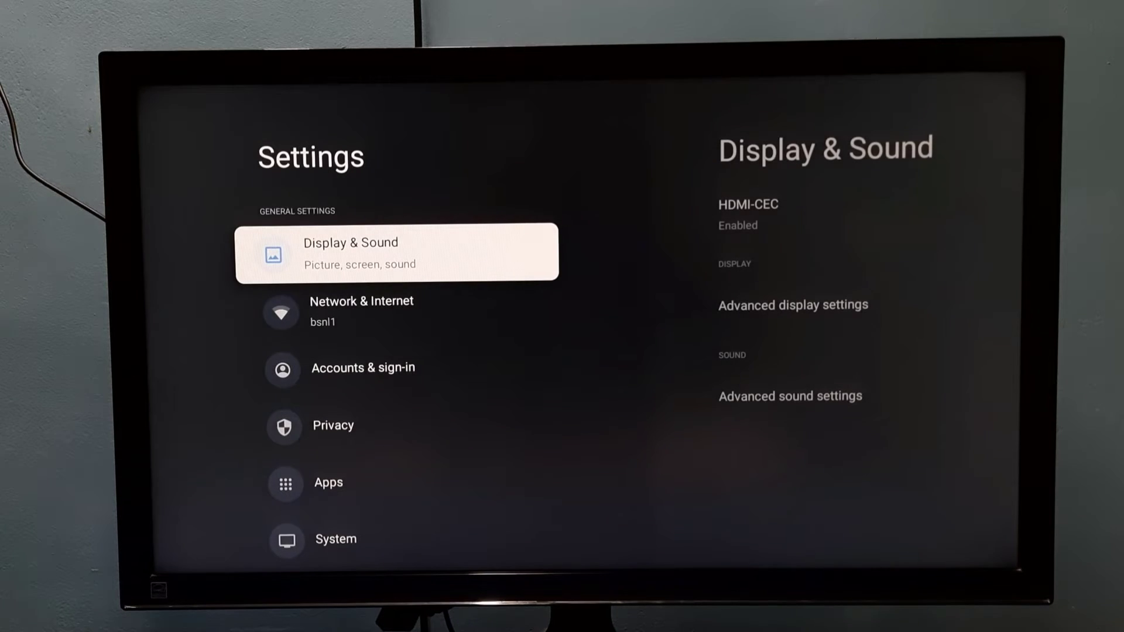
{"action": "key", "text": "Down"}
{"action": "key", "text": "Down"}
{"action": "key", "text": "Down"}
{"action": "key", "text": "Down"}
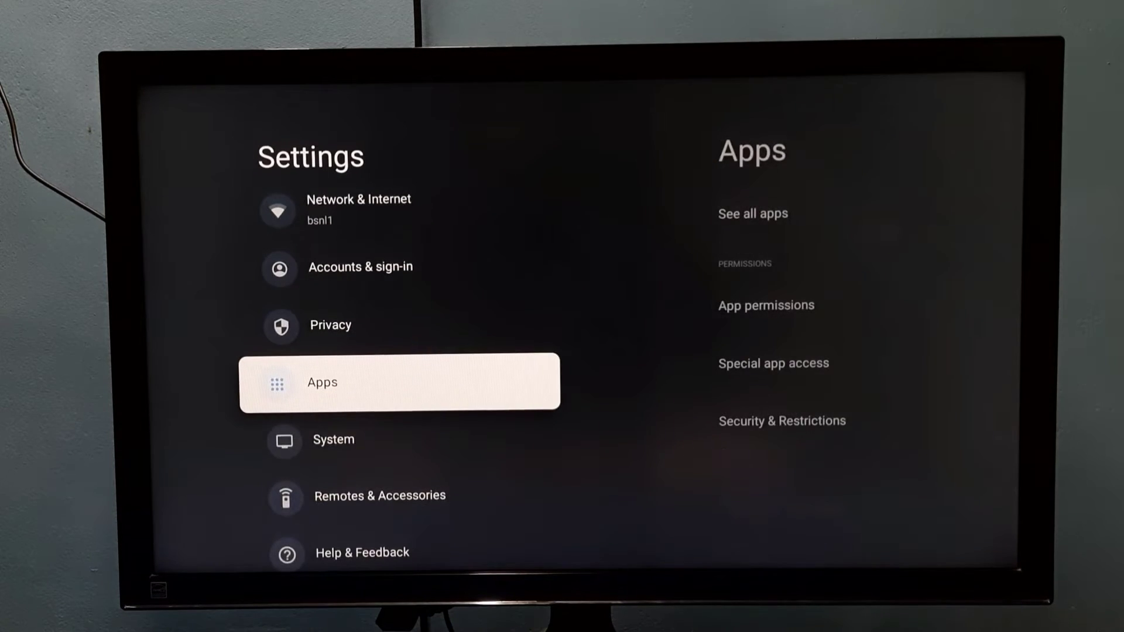
{"action": "key", "text": "Down"}
Under System > Language, choose हिन्दी (Hindi) as the interface language.
{"action": "key", "text": "Return"}
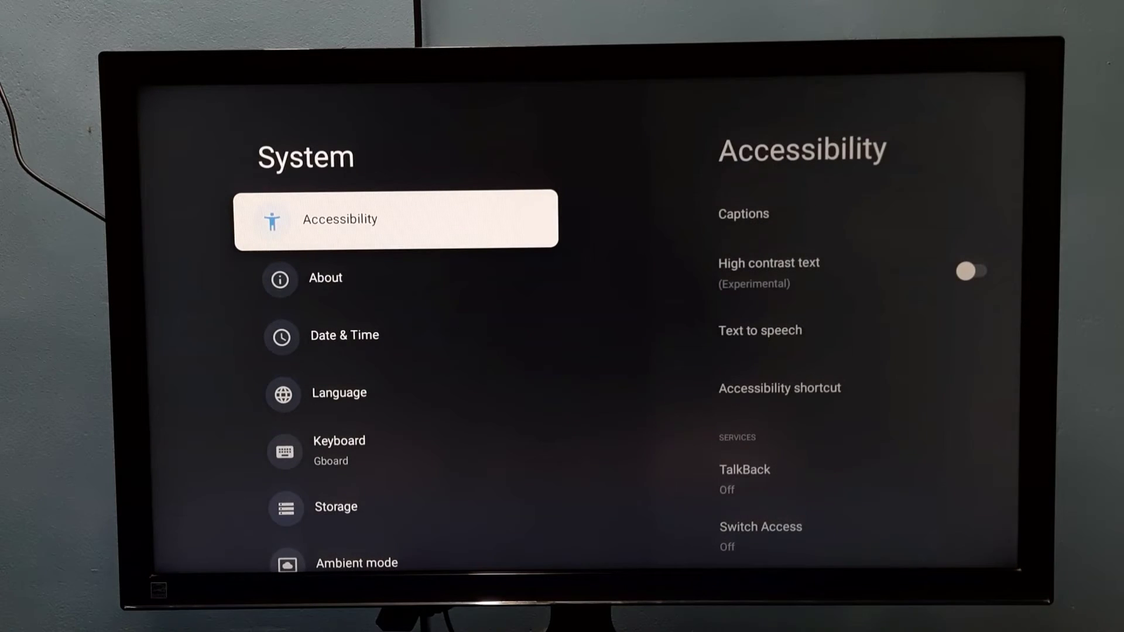
{"action": "key", "text": "Down"}
{"action": "key", "text": "Down"}
{"action": "key", "text": "Down"}
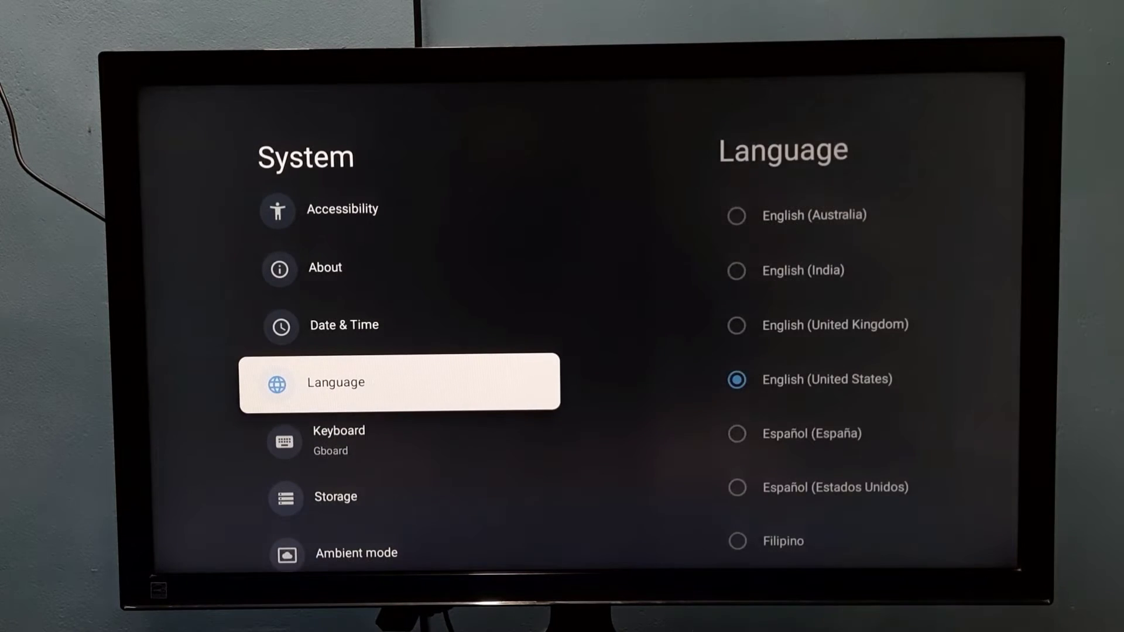
{"action": "key", "text": "Return"}
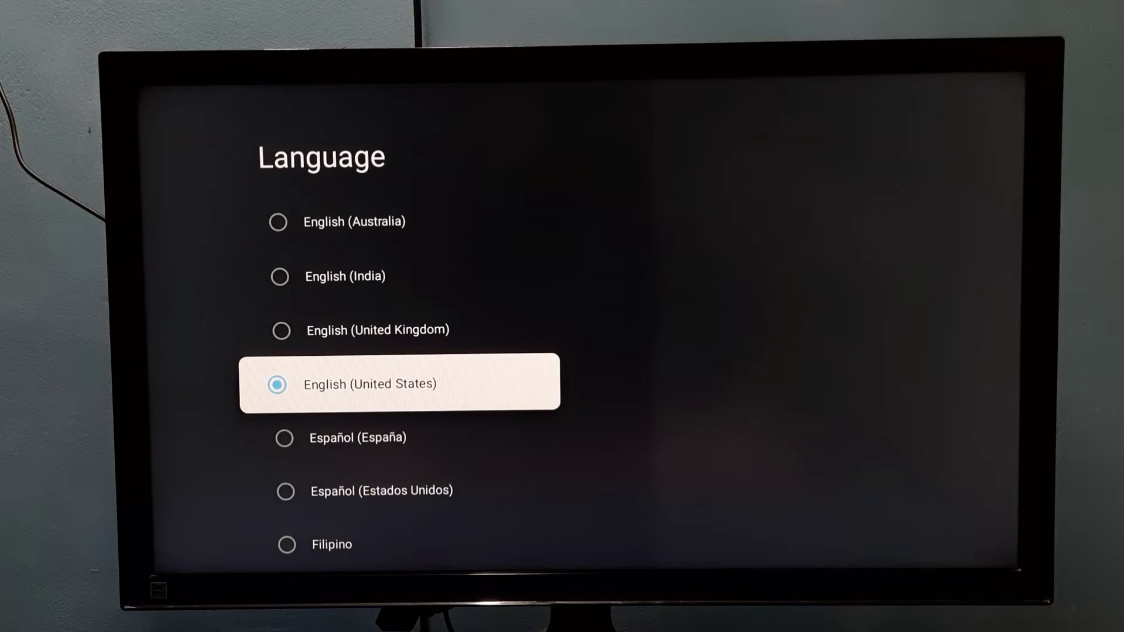
{"action": "key", "text": "Down"}
{"action": "key", "text": "Down"}
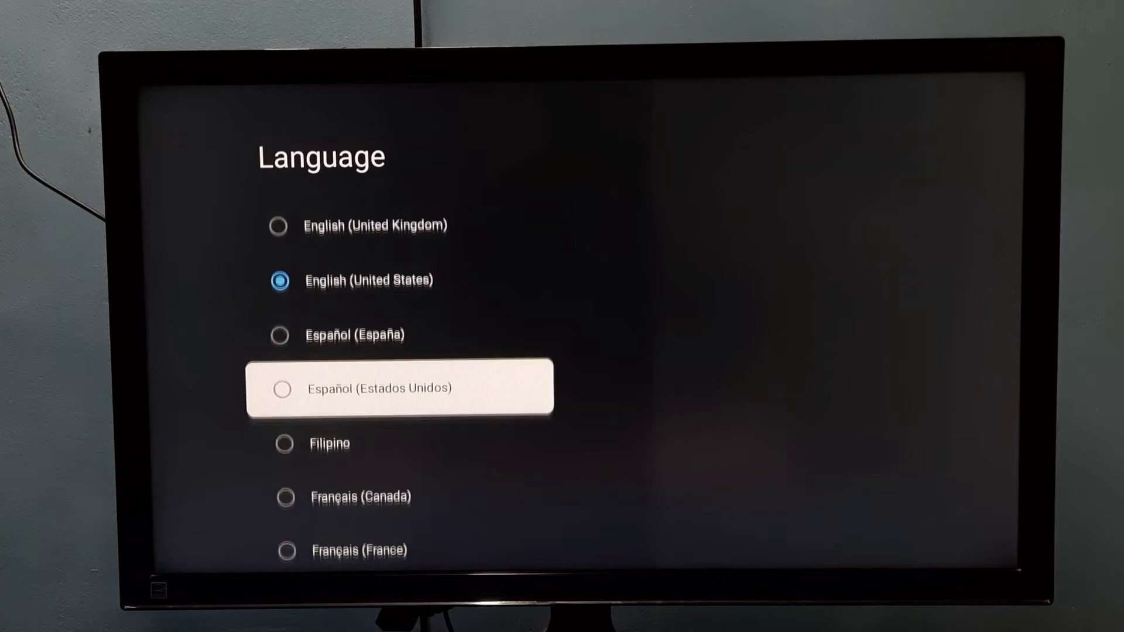
{"action": "key", "text": "Down"}
{"action": "key", "text": "Down"}
{"action": "key", "text": "Down"}
{"action": "key", "text": "Down"}
{"action": "key", "text": "Down"}
{"action": "key", "text": "Down"}
{"action": "key", "text": "Down"}
{"action": "key", "text": "Down"}
{"action": "key", "text": "Down"}
{"action": "key", "text": "Down"}
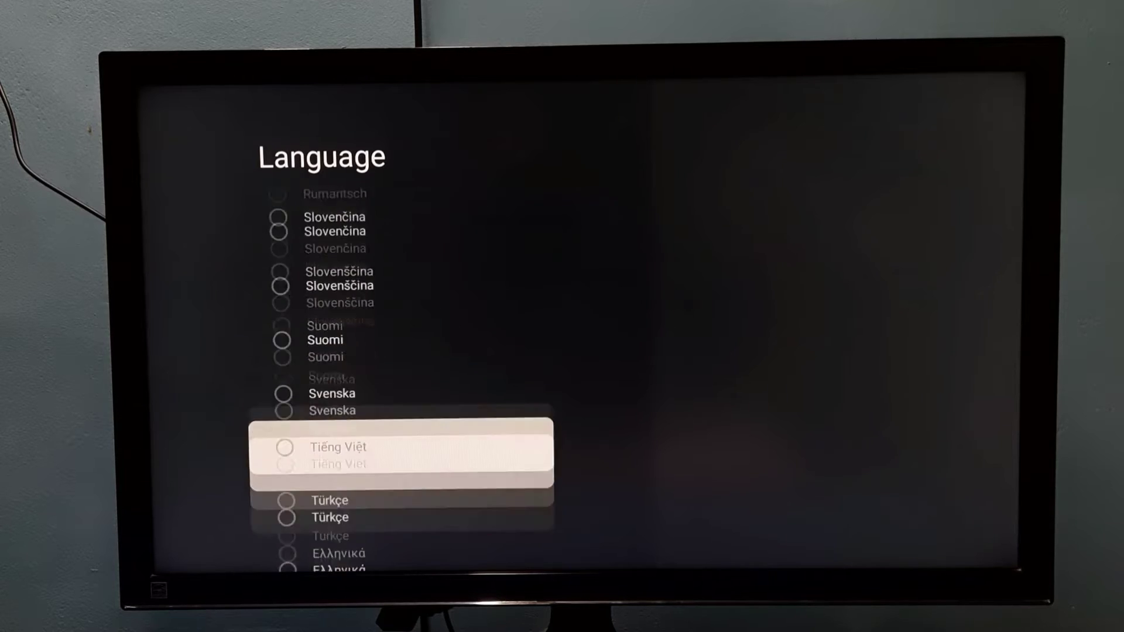
{"action": "key", "text": "Down"}
{"action": "key", "text": "Down"}
{"action": "key", "text": "Down"}
{"action": "key", "text": "Down"}
{"action": "key", "text": "Down"}
{"action": "key", "text": "Down"}
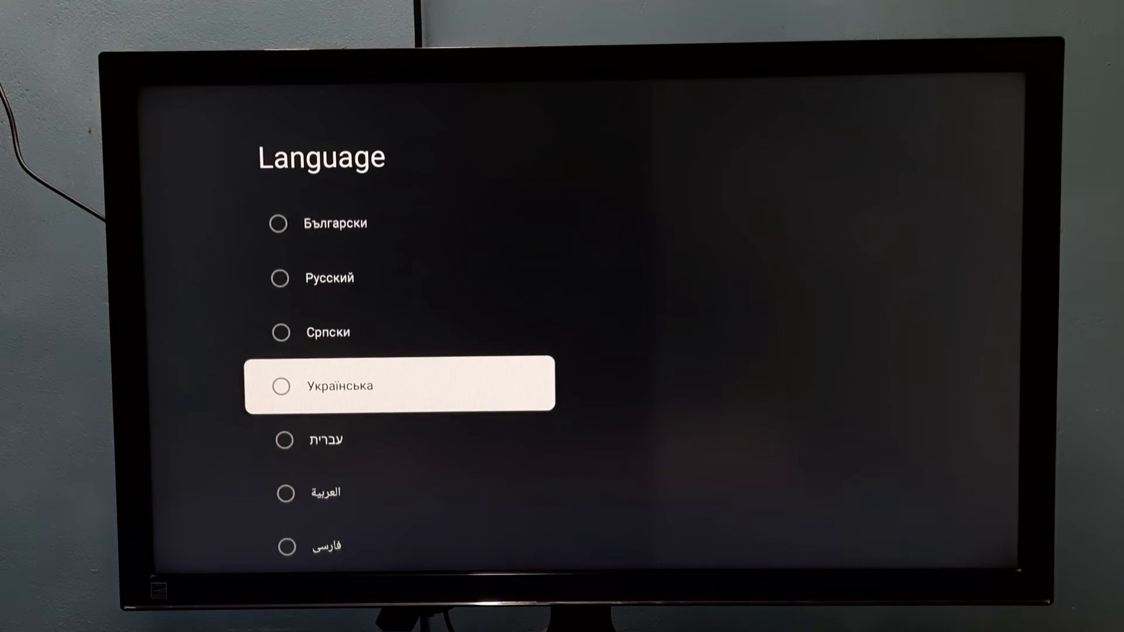
{"action": "key", "text": "Down"}
{"action": "key", "text": "Down"}
{"action": "key", "text": "Down"}
{"action": "key", "text": "Down"}
{"action": "key", "text": "Down"}
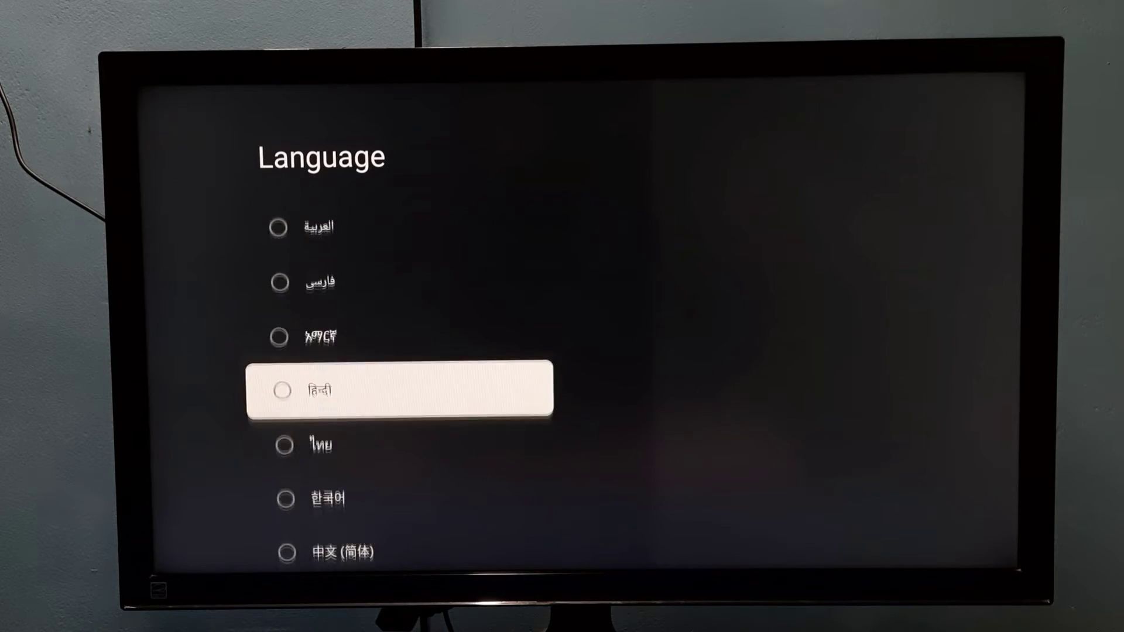
{"action": "key", "text": "Return"}
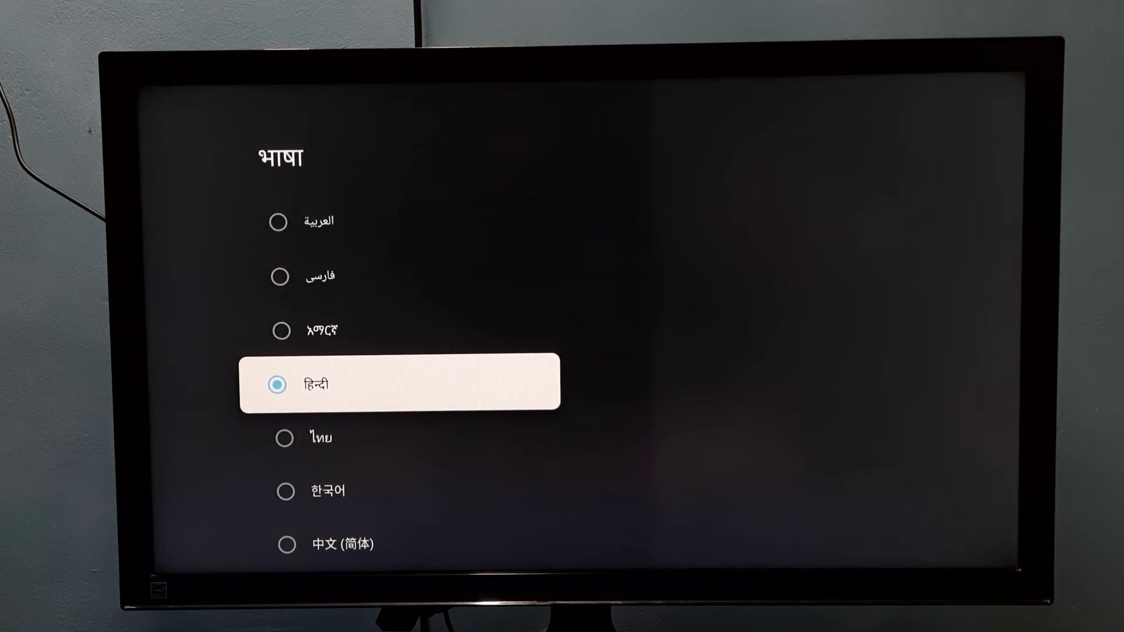
{"action": "key", "text": "Escape"}
{"action": "key", "text": "Escape"}
Leave Settings and go to the Library page, now labelled in Hindi.
{"action": "key", "text": "Up"}
{"action": "key", "text": "Up"}
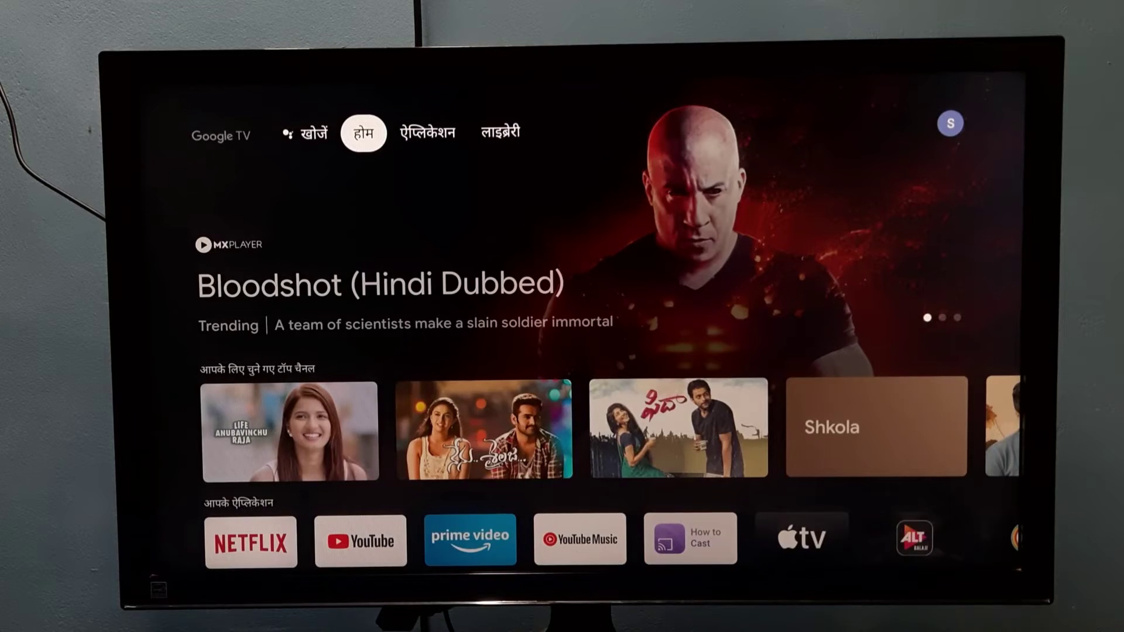
{"action": "key", "text": "Right"}
{"action": "key", "text": "Right"}
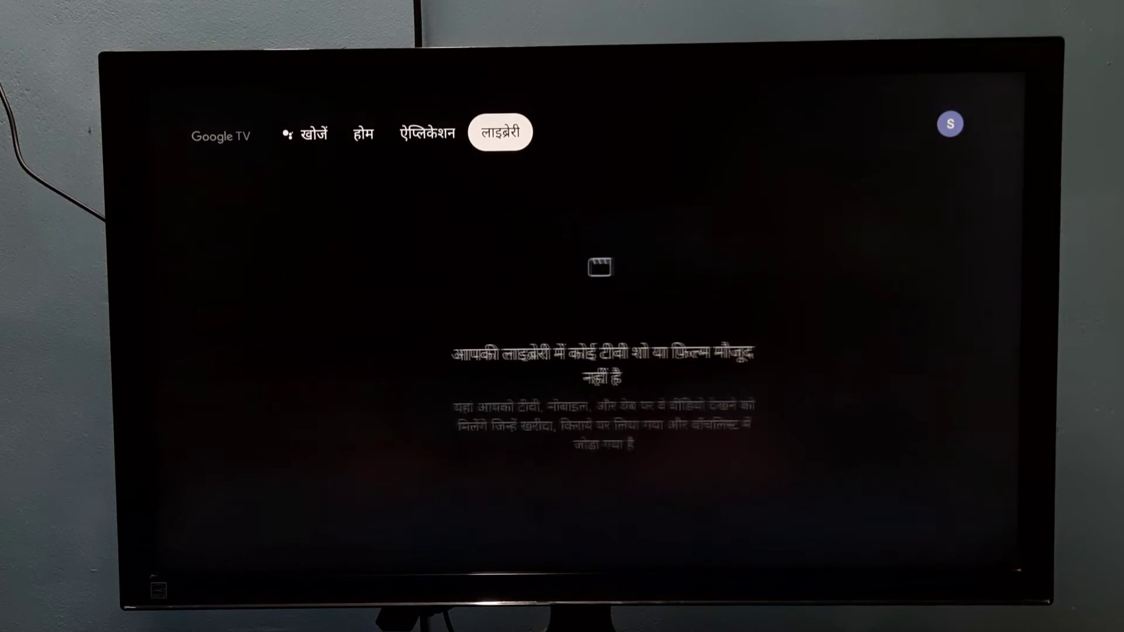
{"action": "key", "text": "Left"}
{"action": "key", "text": "Left"}
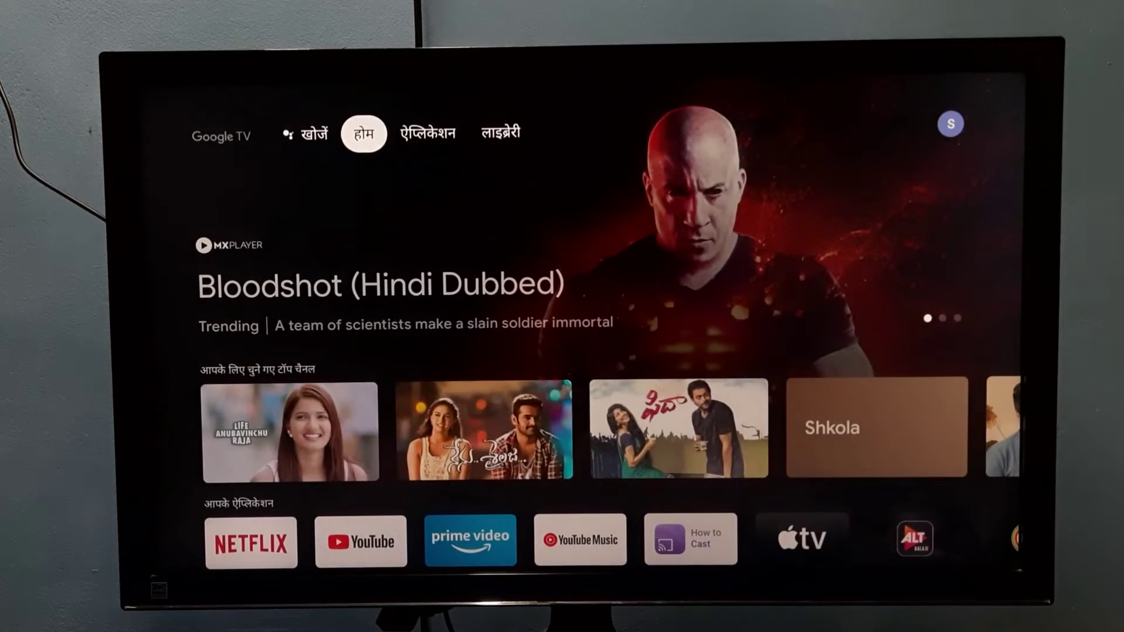
{"action": "key", "text": "Right"}
{"action": "key", "text": "Right"}
{"action": "key", "text": "Right"}
Reopen सेटिंग from the profile panel and enter सिस्टम to reach भाषा.
{"action": "key", "text": "Return"}
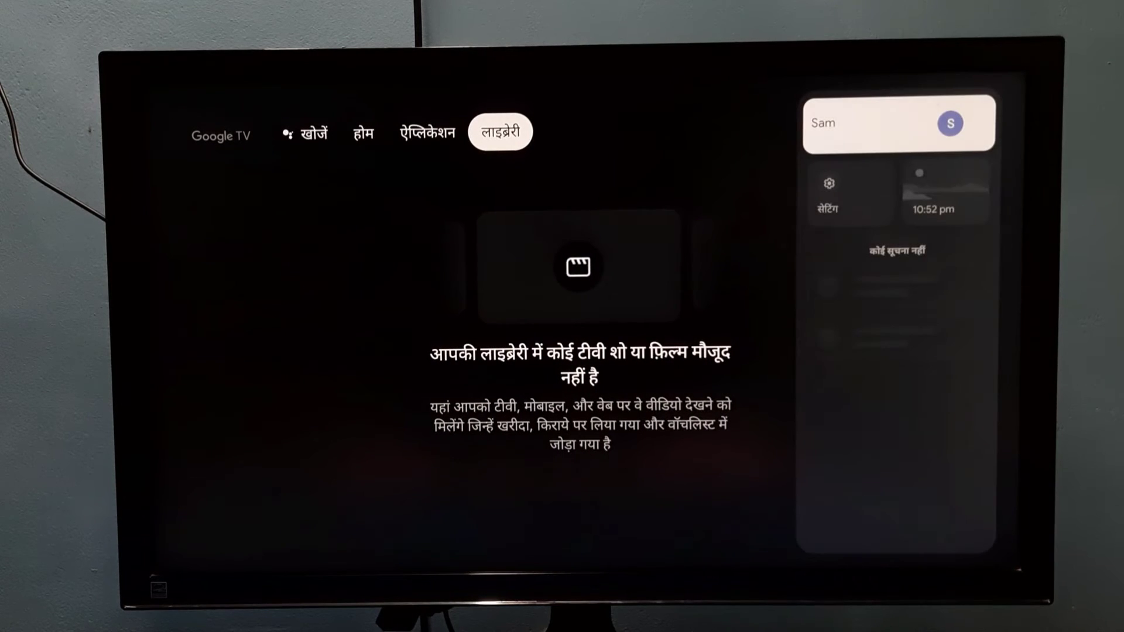
{"action": "key", "text": "Down"}
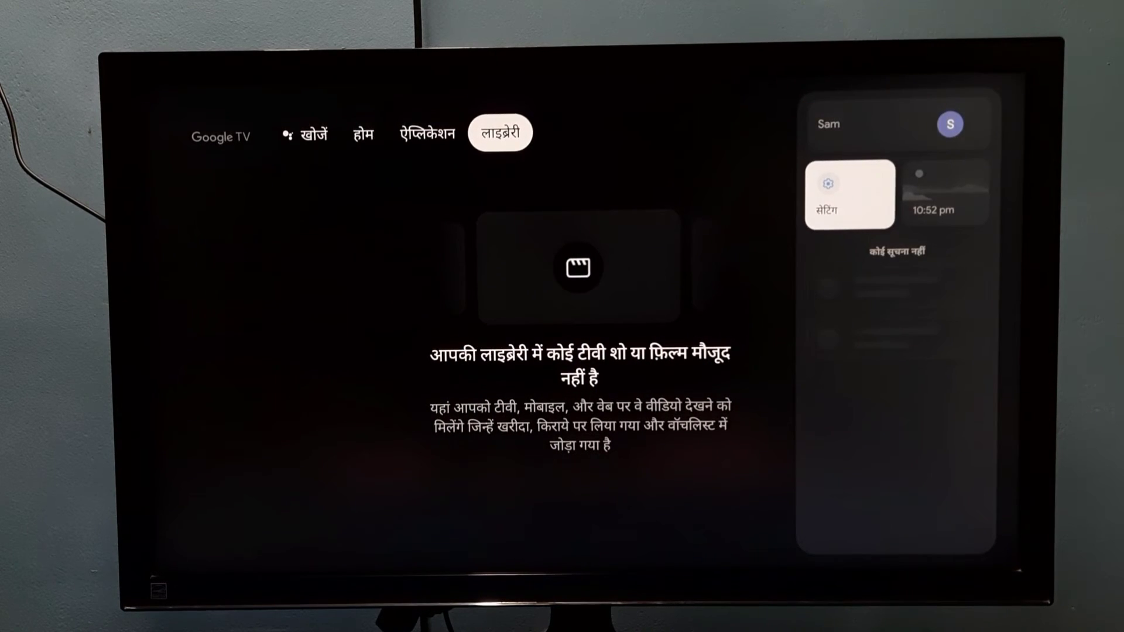
{"action": "key", "text": "Return"}
{"action": "key", "text": "Down"}
{"action": "key", "text": "Down"}
{"action": "key", "text": "Down"}
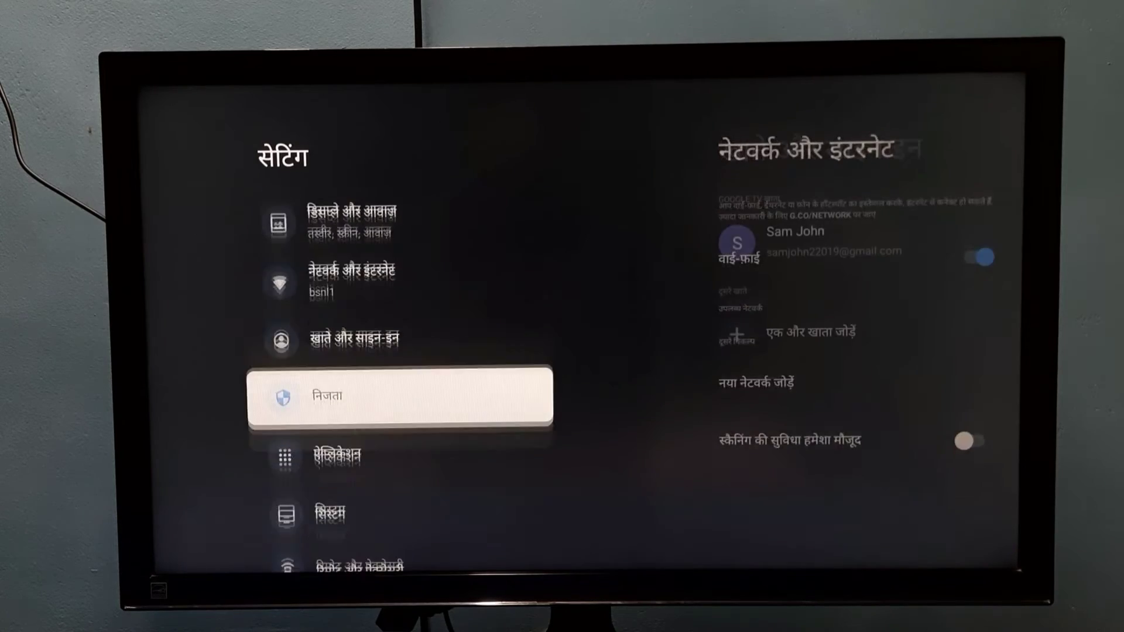
{"action": "key", "text": "Down"}
{"action": "key", "text": "Down"}
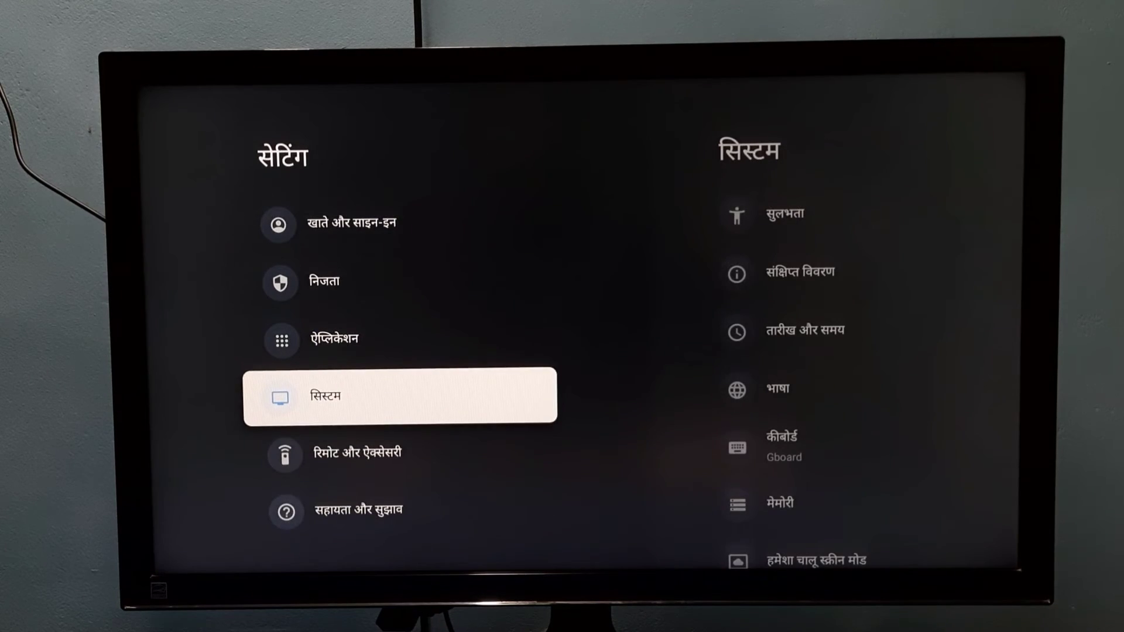
{"action": "key", "text": "Return"}
{"action": "key", "text": "Down"}
{"action": "key", "text": "Down"}
{"action": "key", "text": "Down"}
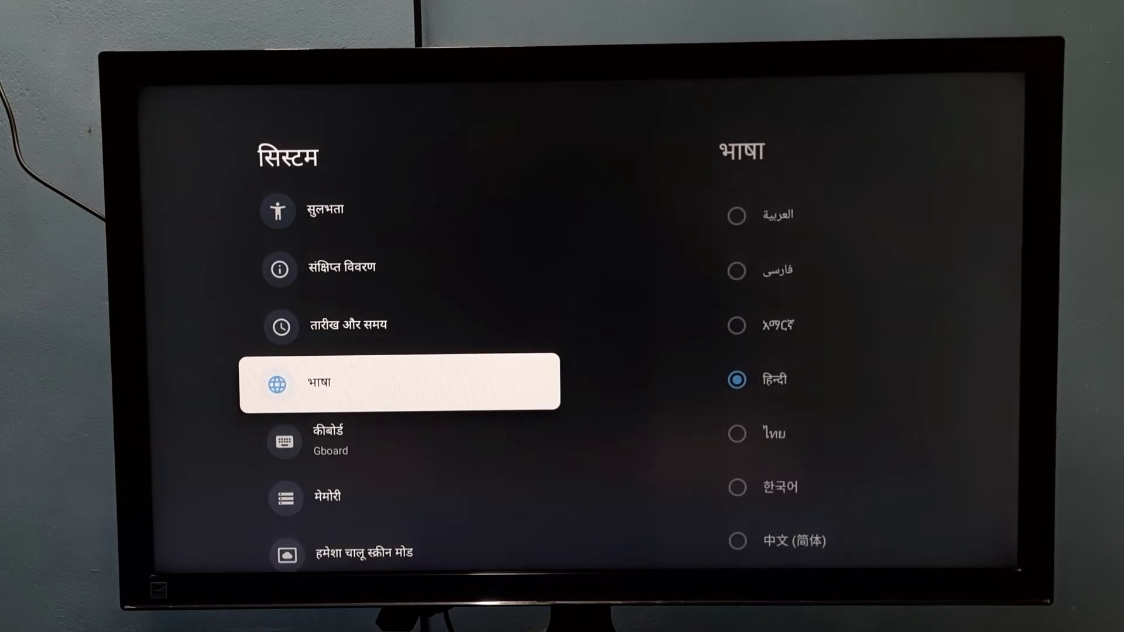
Pick English (United States) in the भाषा list and back out to the settings list.
{"action": "key", "text": "Return"}
{"action": "key", "text": "Up"}
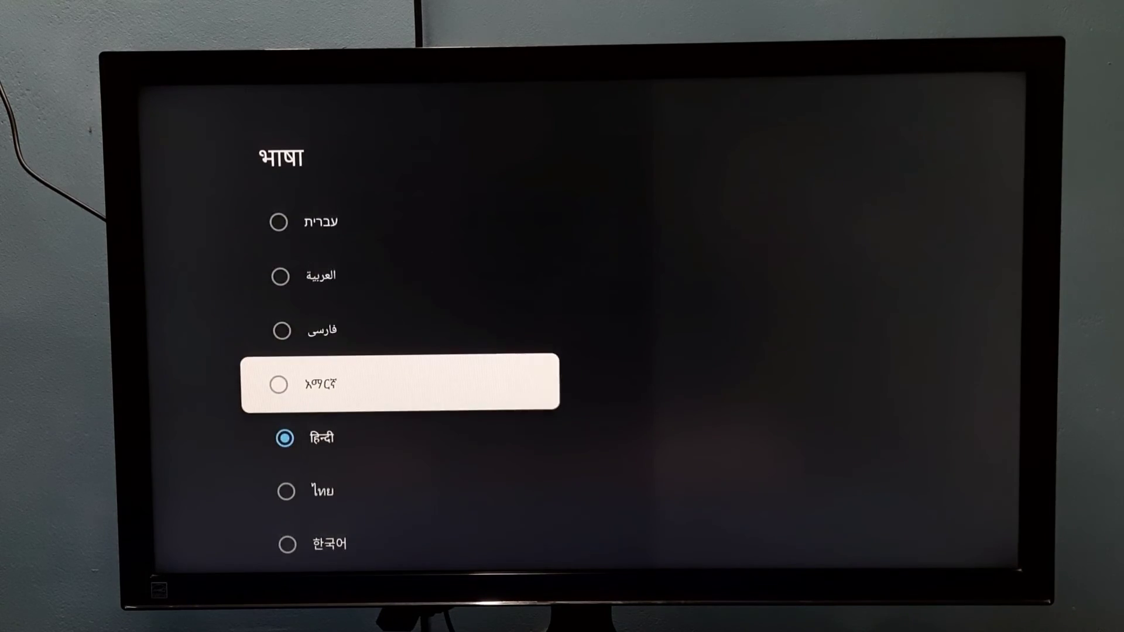
{"action": "key", "text": "Up"}
{"action": "key", "text": "Up"}
{"action": "key", "text": "Up"}
{"action": "key", "text": "Up"}
{"action": "key", "text": "Up"}
{"action": "key", "text": "Up"}
{"action": "key", "text": "Up"}
{"action": "key", "text": "Up"}
{"action": "key", "text": "Up"}
{"action": "key", "text": "Up"}
{"action": "key", "text": "Up"}
{"action": "key", "text": "Up"}
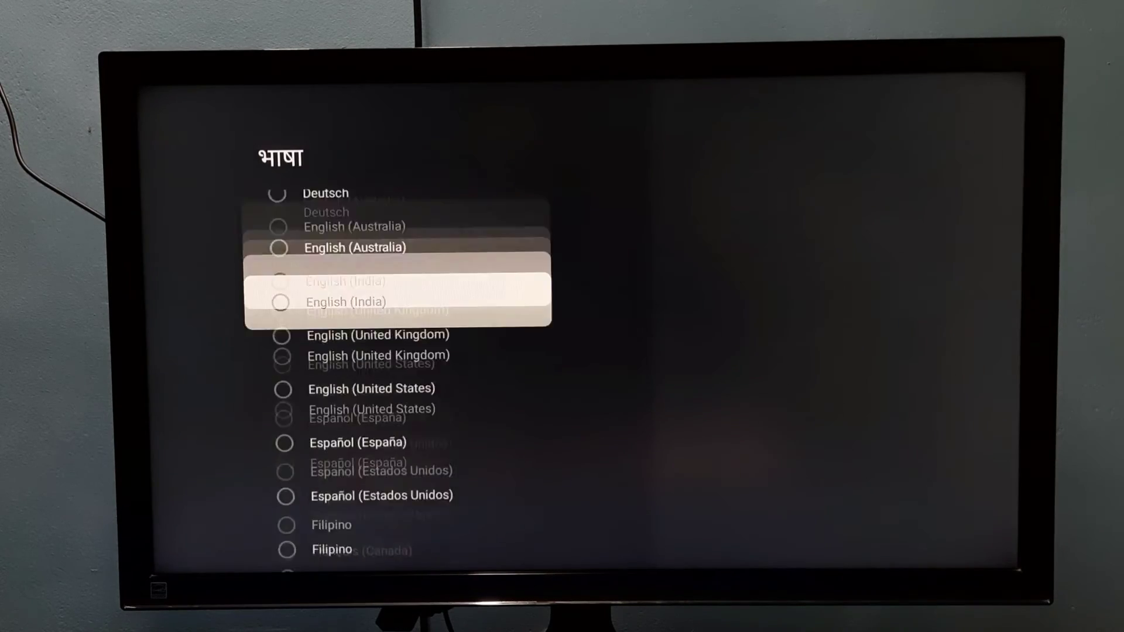
{"action": "key", "text": "Up"}
{"action": "key", "text": "Up"}
{"action": "key", "text": "Up"}
{"action": "key", "text": "Down"}
{"action": "key", "text": "Down"}
{"action": "key", "text": "Down"}
{"action": "key", "text": "Down"}
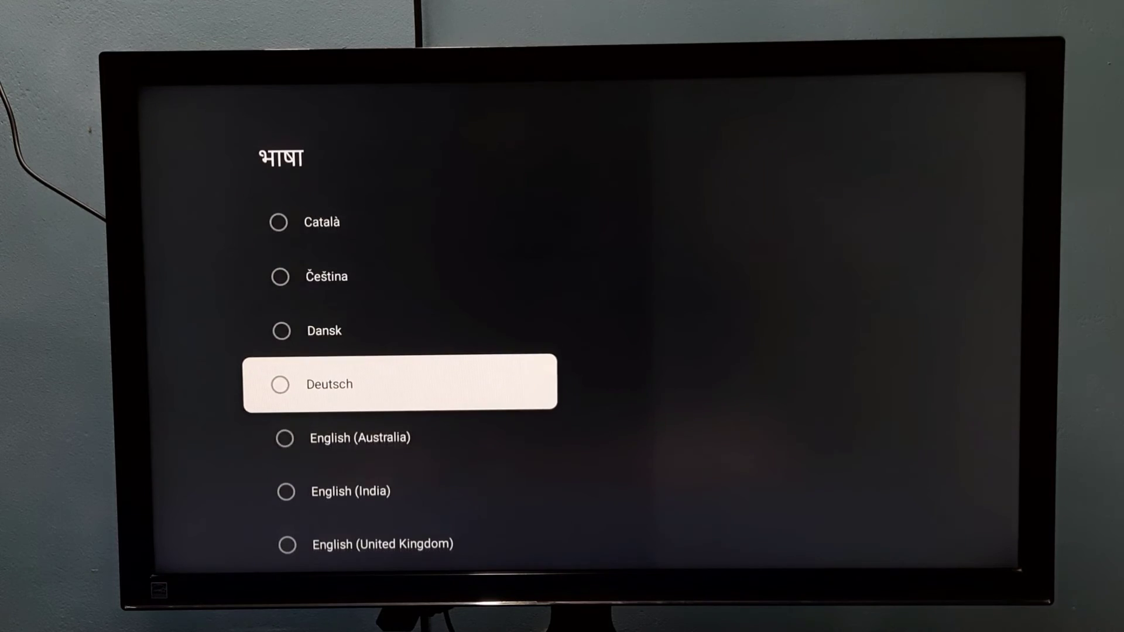
{"action": "key", "text": "Down"}
{"action": "key", "text": "Down"}
{"action": "key", "text": "Down"}
{"action": "key", "text": "Down"}
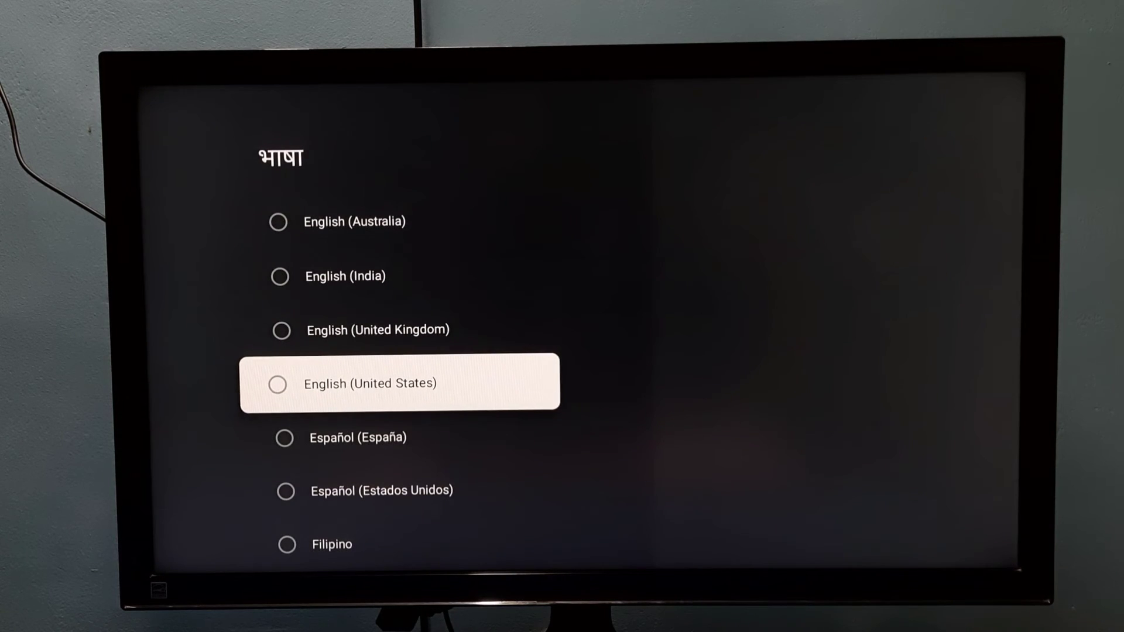
{"action": "key", "text": "Return"}
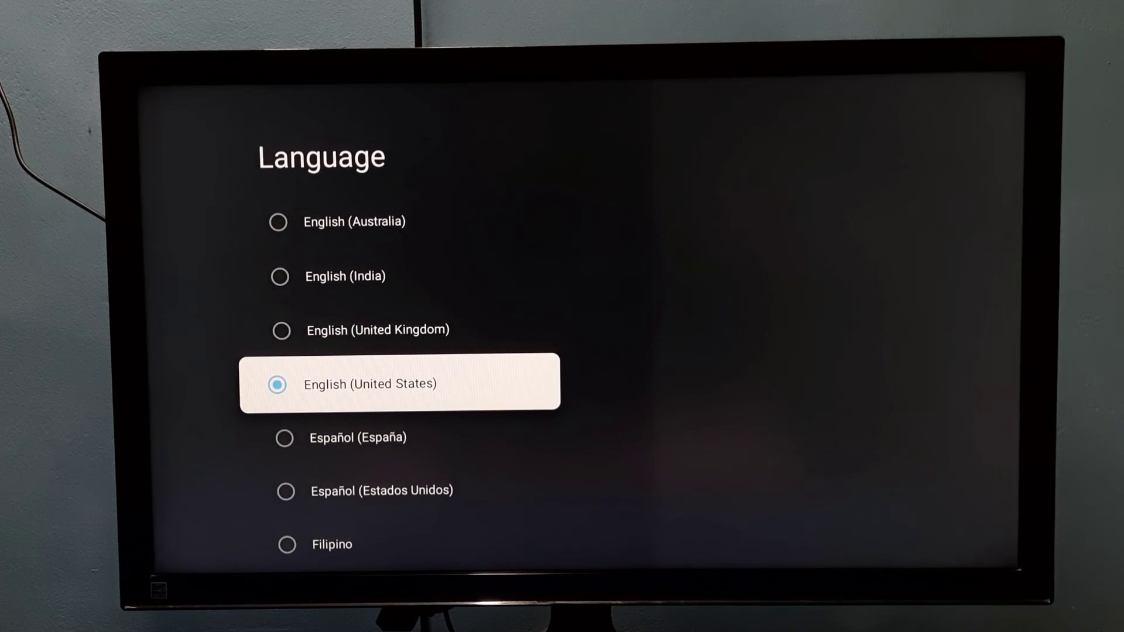
{"action": "key", "text": "Escape"}
{"action": "key", "text": "Escape"}
Back out to the main settings list, now shown in English.
{"action": "key", "text": "Up"}
{"action": "key", "text": "Up"}
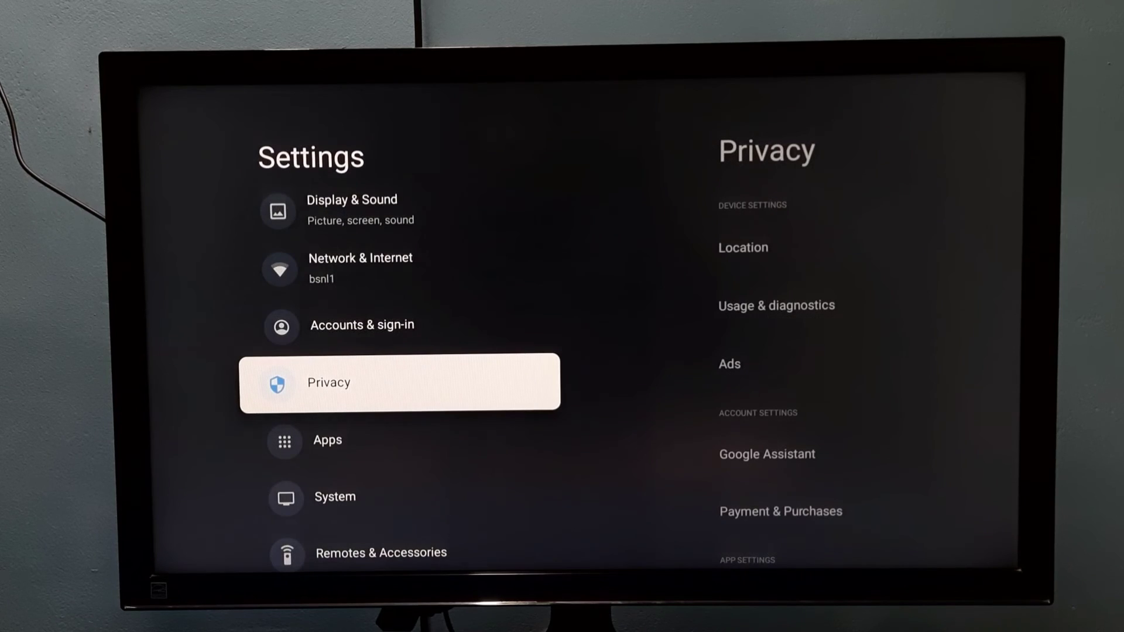